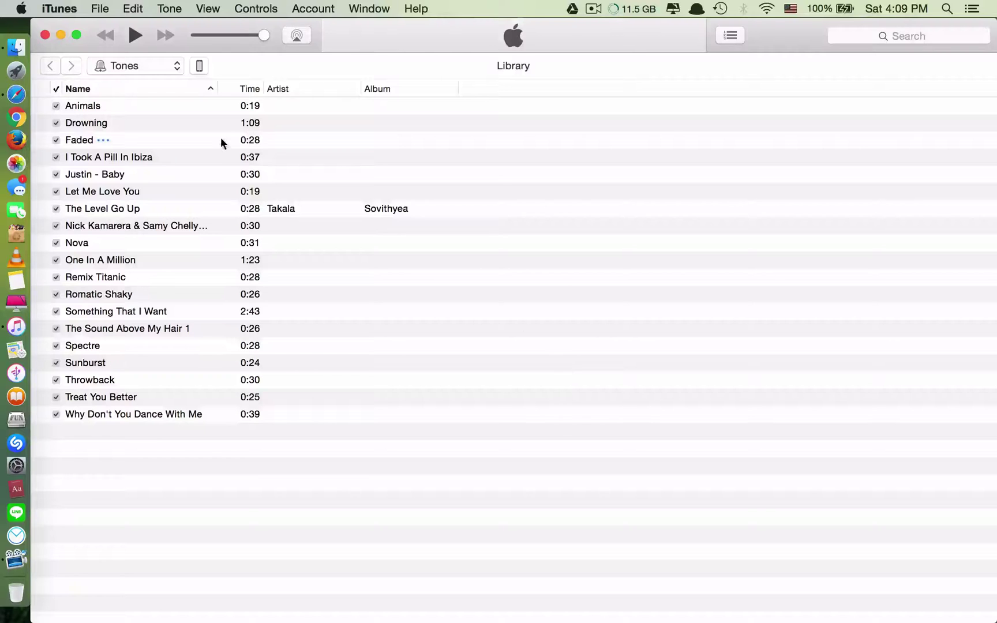
# Close the iTunes Tones library window to leave only the desktop showing.
pyautogui.click(45, 35)
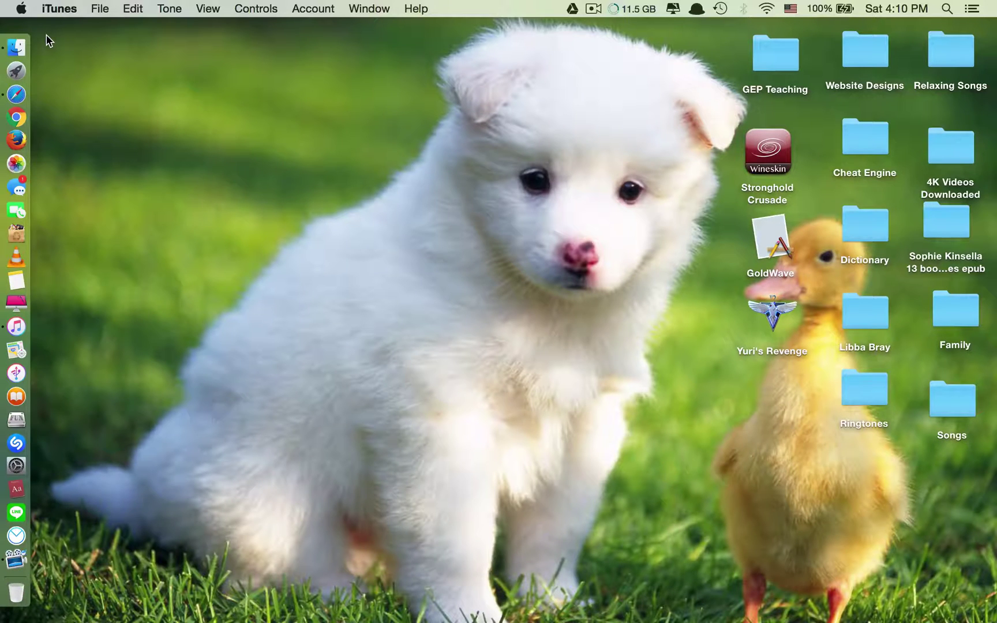
pyautogui.press('F4')
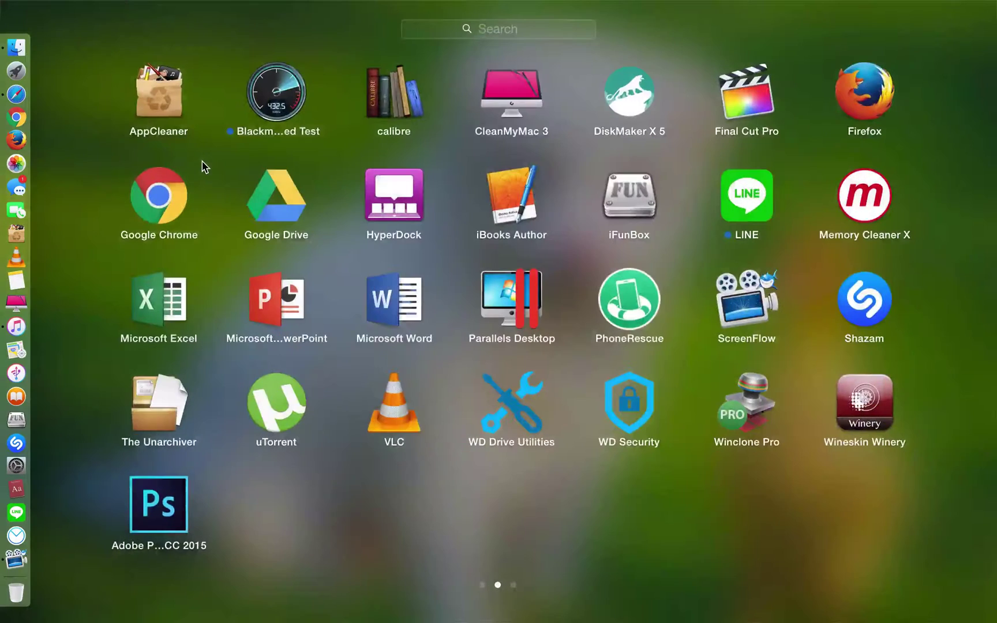
pyautogui.hscroll(-2, 252, 259)
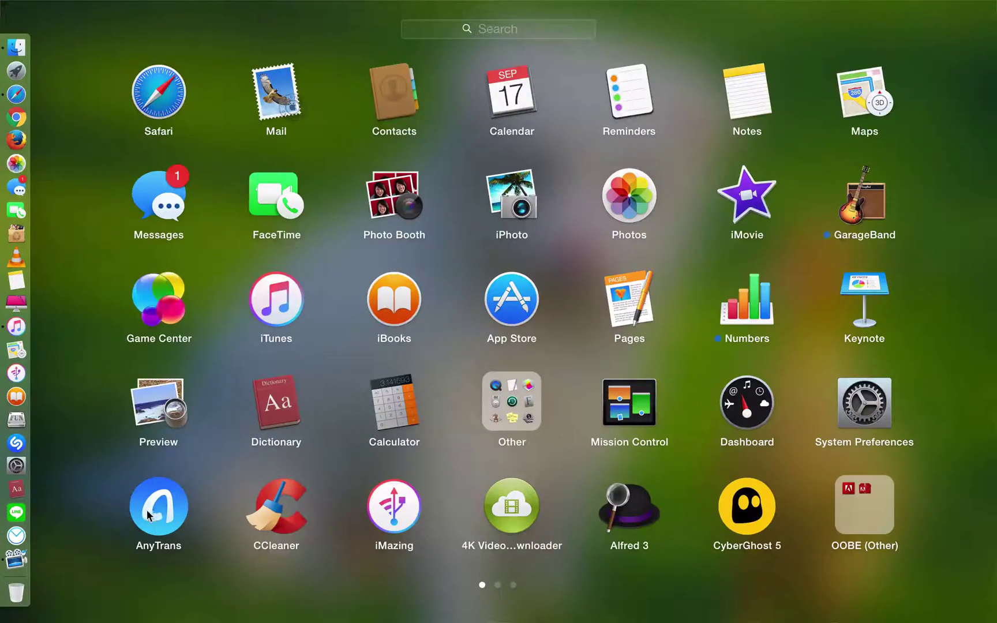
pyautogui.press('Escape')
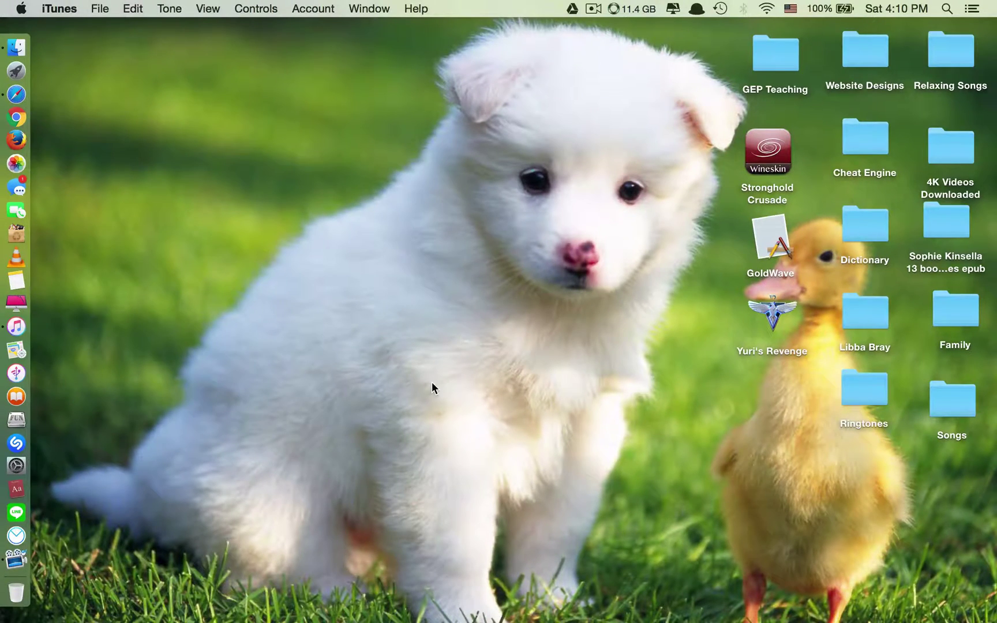
# Bring up Launchpad again on its first page of apps, including AnyTrans.
pyautogui.press('F4')
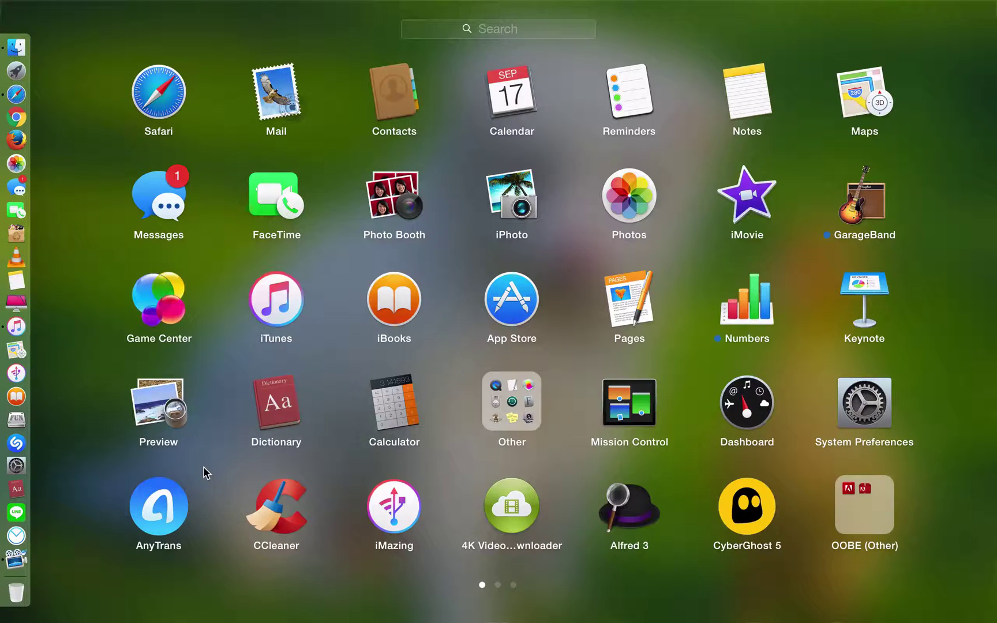
# Launch AnyTrans from Launchpad to reach its quick-start screen.
pyautogui.click(162, 503)
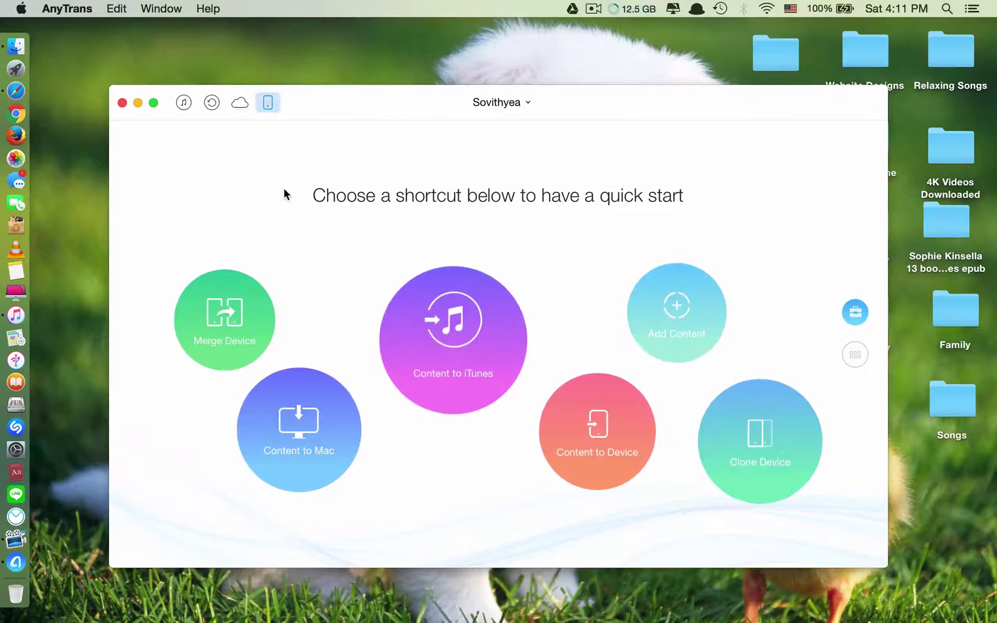
# Switch AnyTrans from quick-start shortcuts to the category view listing Audio, Videos and Photos.
pyautogui.click(855, 355)
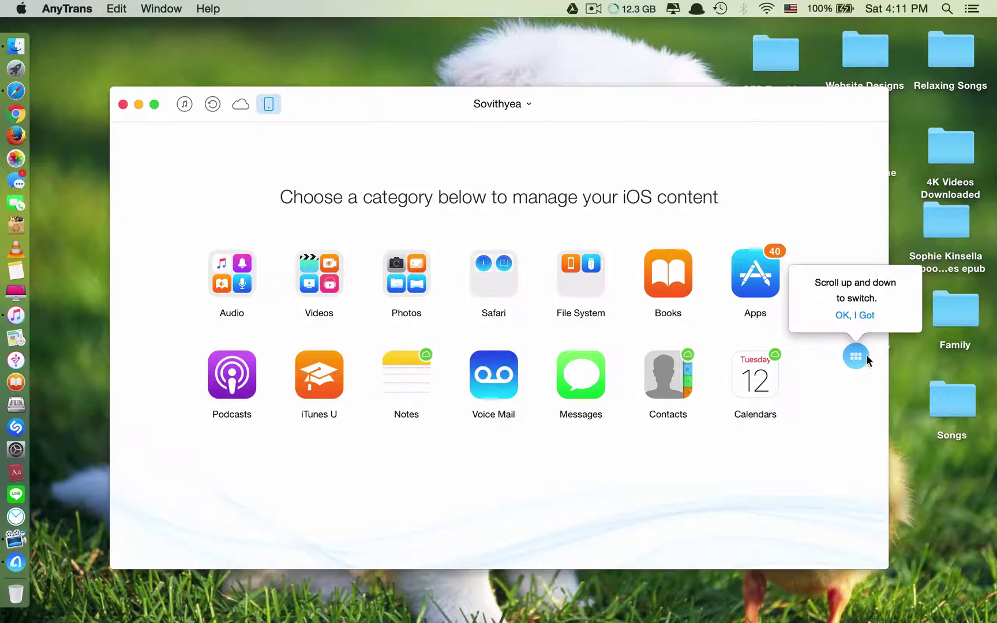
pyautogui.moveTo(846, 317)
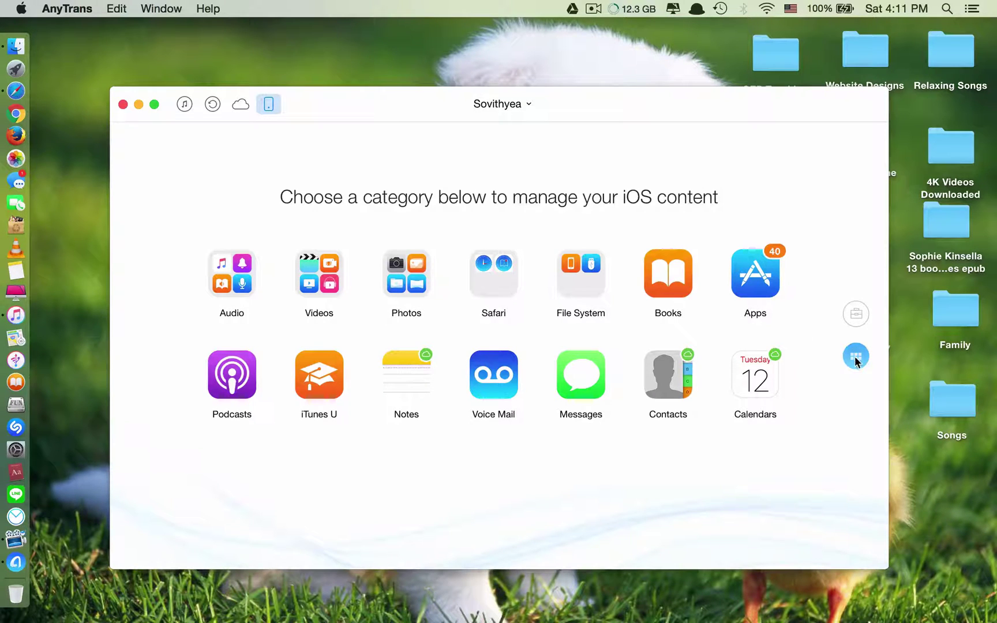
# Go to Audio > Ringtones and scroll through the iPhone's 11 ringtones.
pyautogui.click(226, 282)
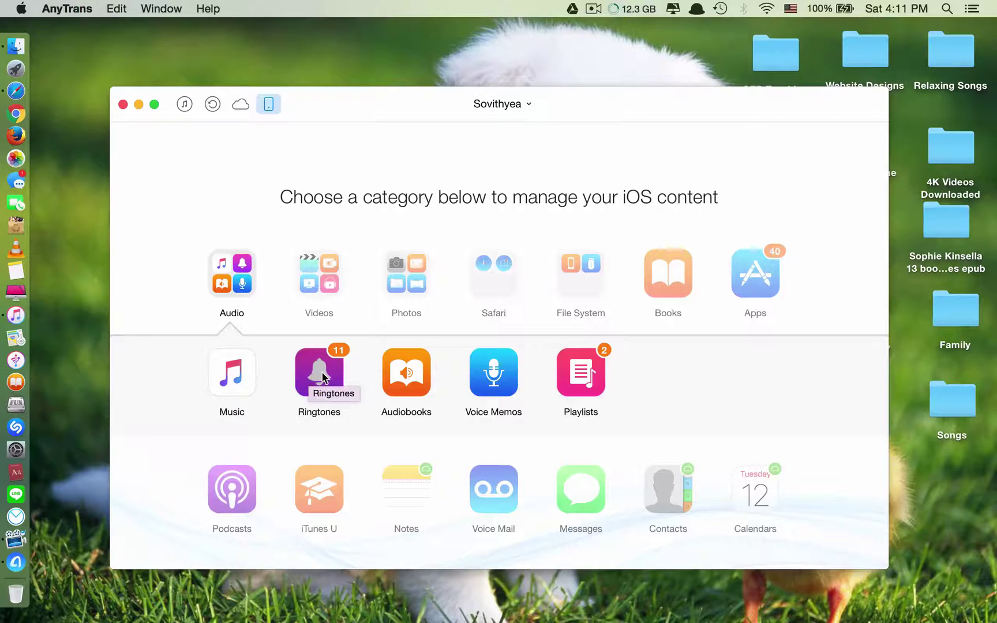
pyautogui.click(322, 379)
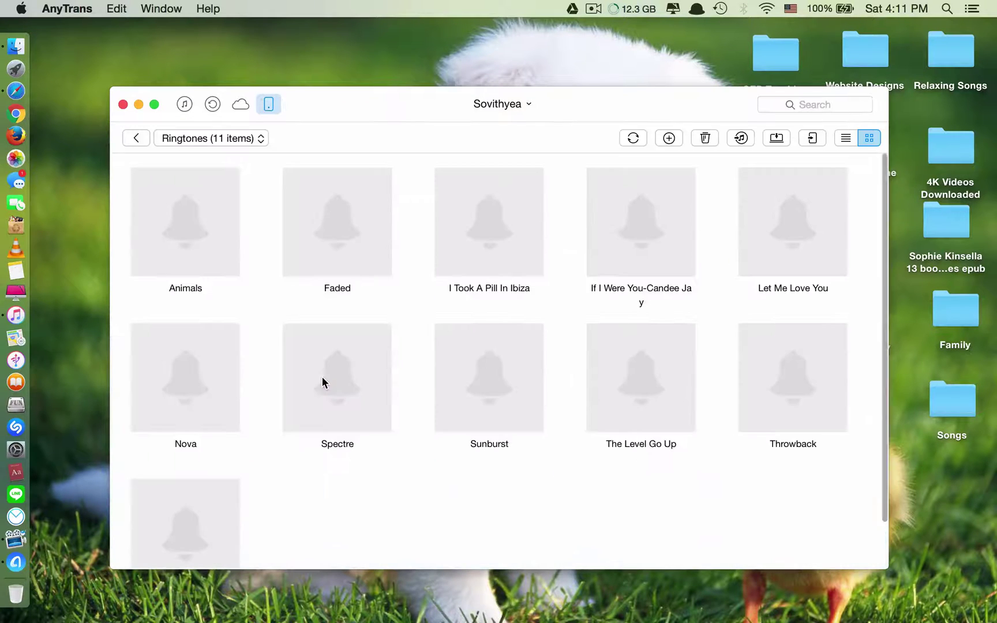
pyautogui.scroll(-3, 426, 487)
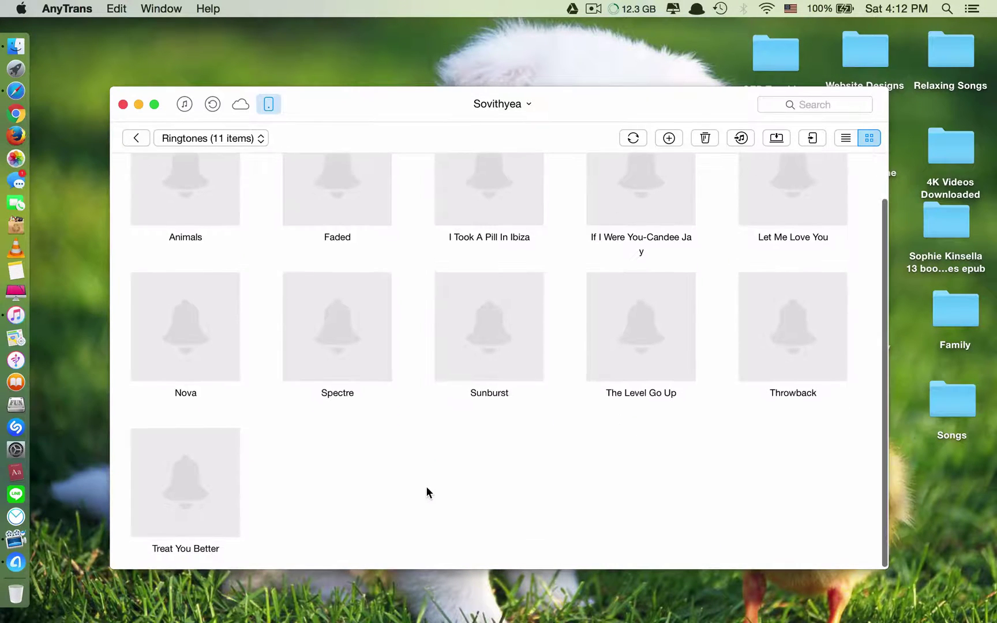
pyautogui.scroll(2, 427, 491)
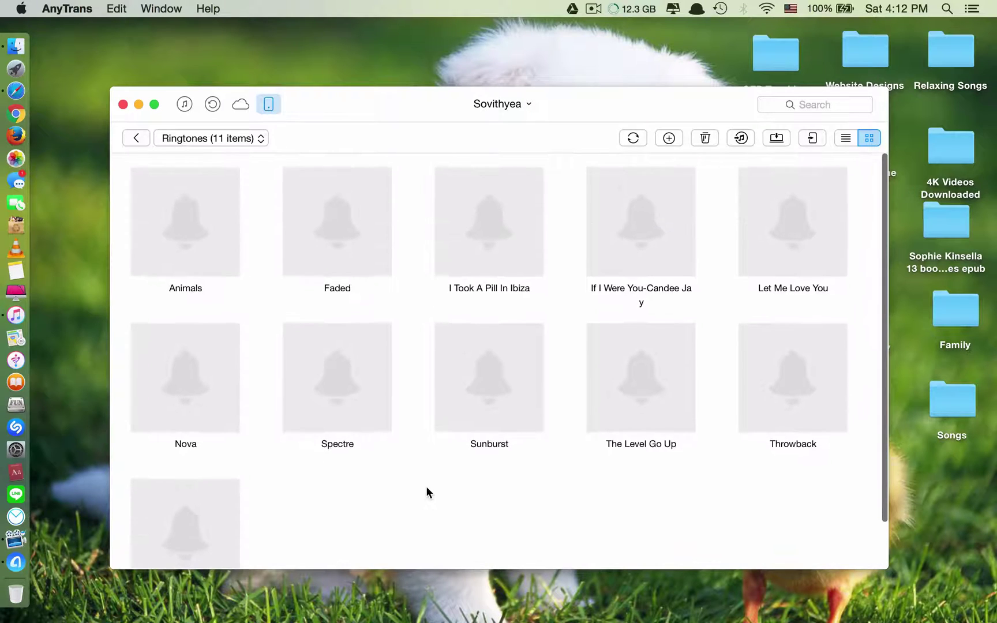
pyautogui.scroll(-3, 425, 495)
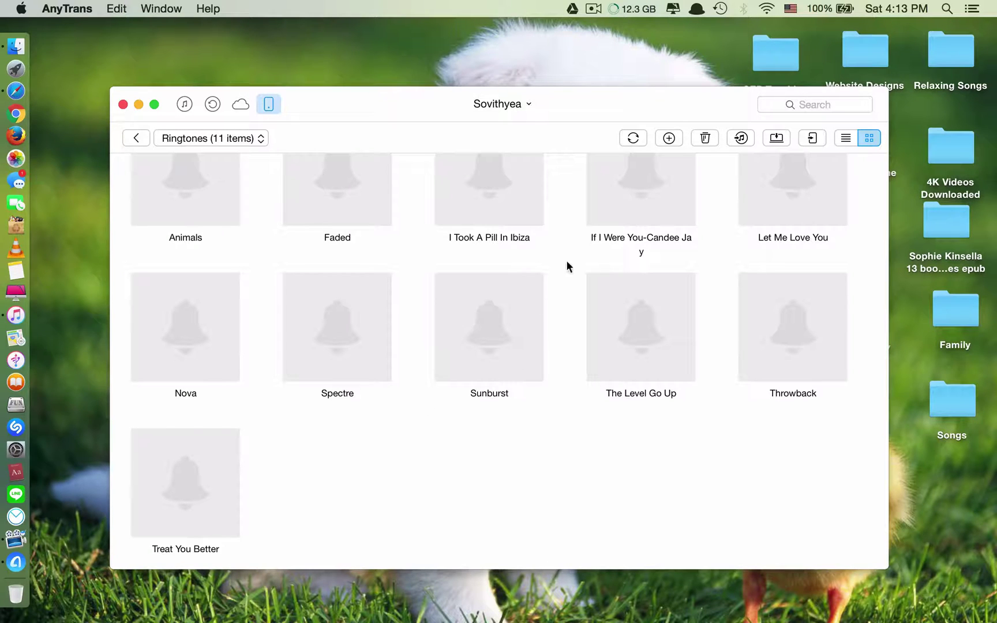
# Start adding ringtones and browse the Mac's Desktop Ringtones folder of .m4r tones.
pyautogui.click(668, 138)
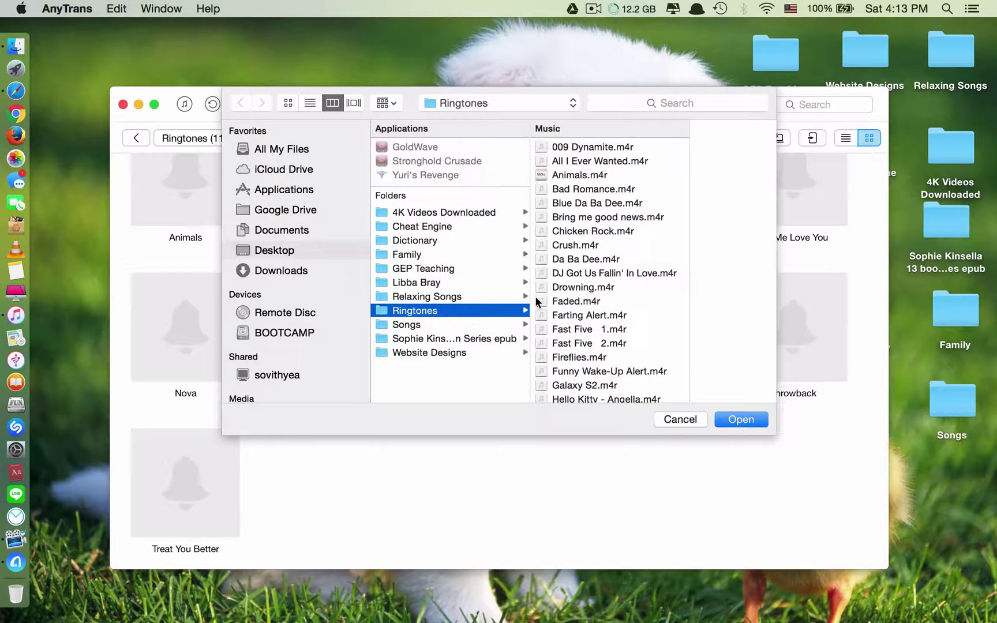
pyautogui.scroll(-3, 587, 230)
pyautogui.scroll(3, 587, 230)
pyautogui.scroll(-2, 598, 258)
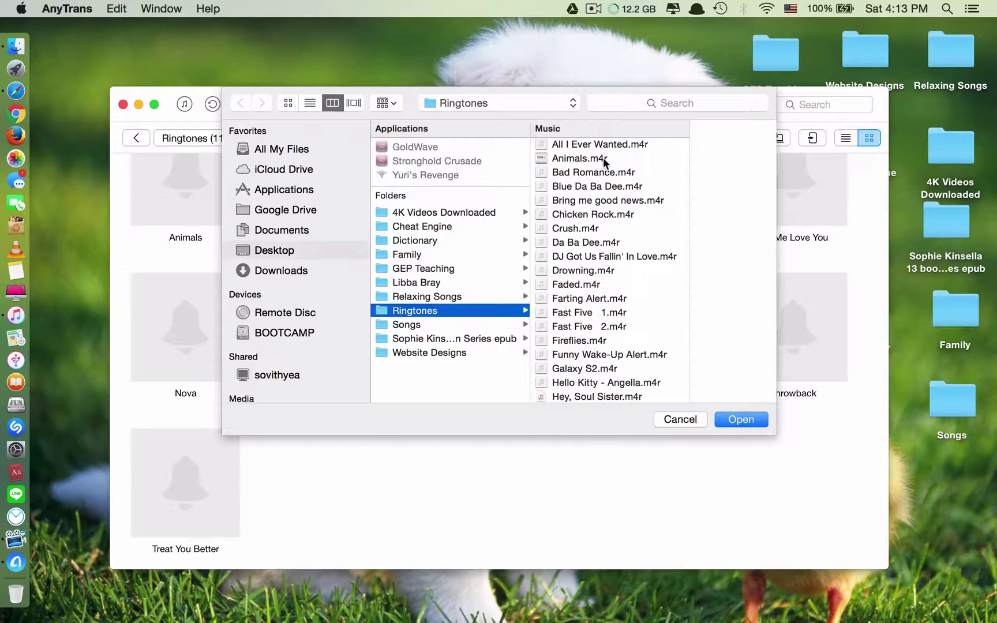
pyautogui.scroll(-5, 606, 219)
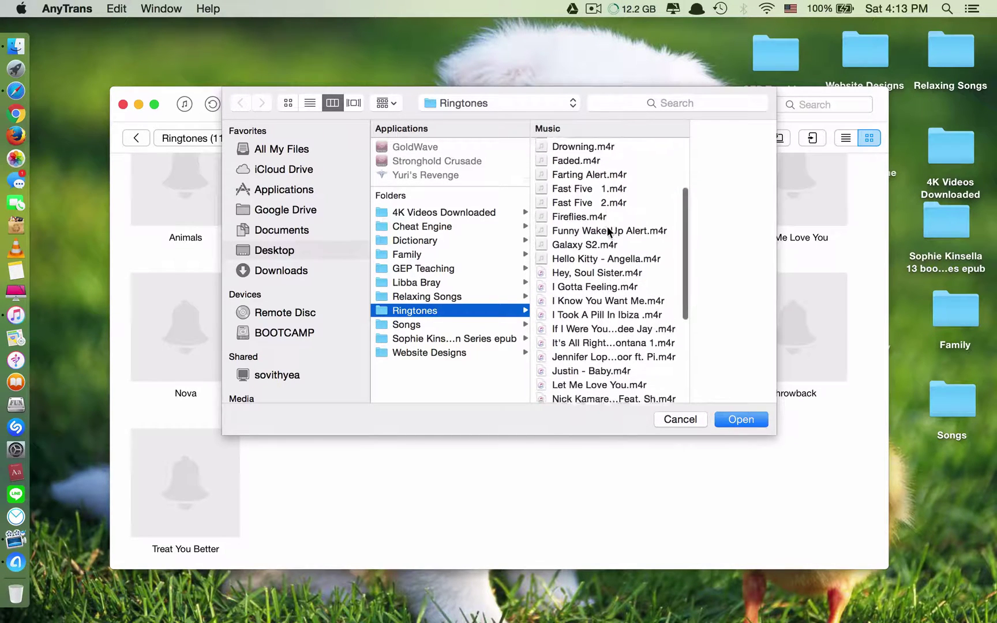
pyautogui.scroll(-3, 607, 231)
pyautogui.scroll(-2, 624, 282)
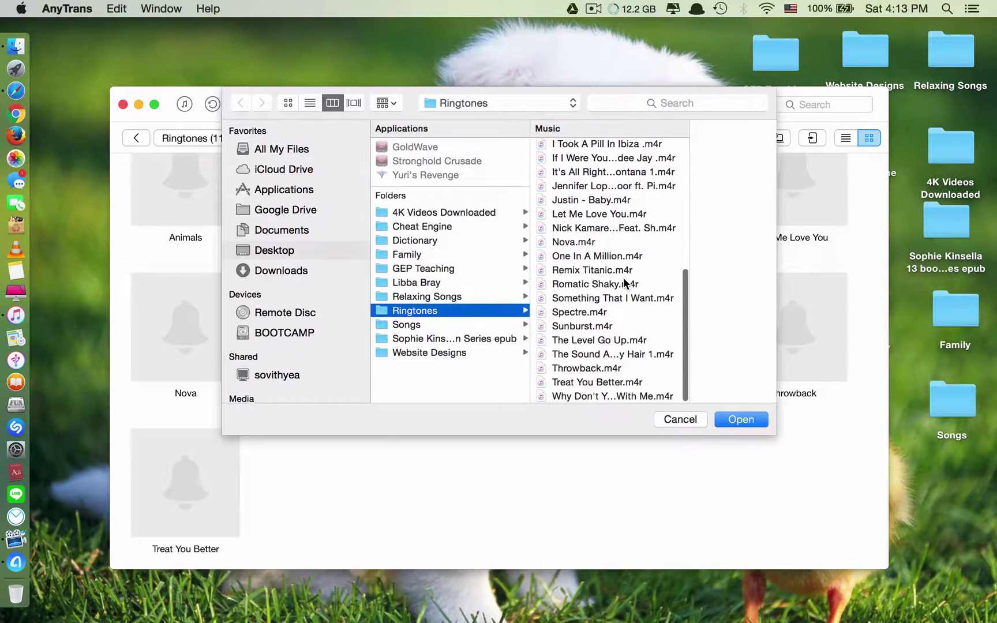
pyautogui.scroll(-2, 625, 283)
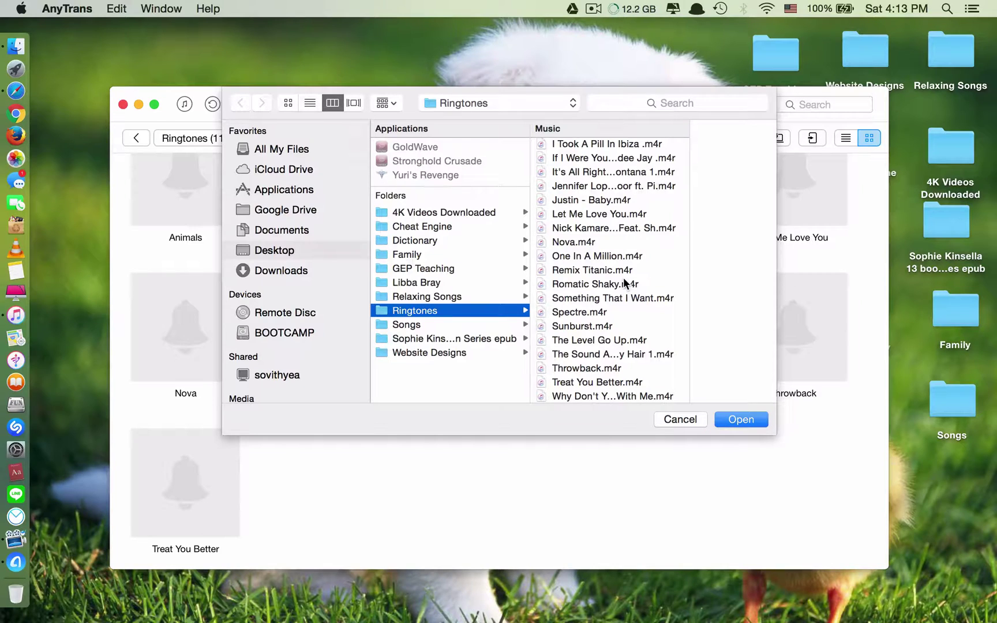
pyautogui.scroll(5, 625, 283)
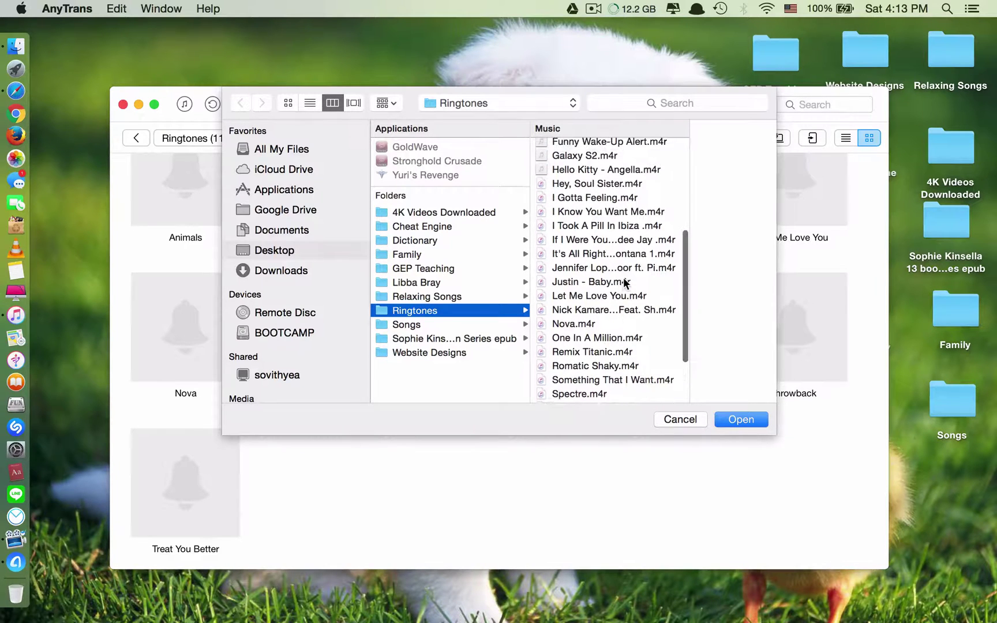
pyautogui.scroll(5, 623, 281)
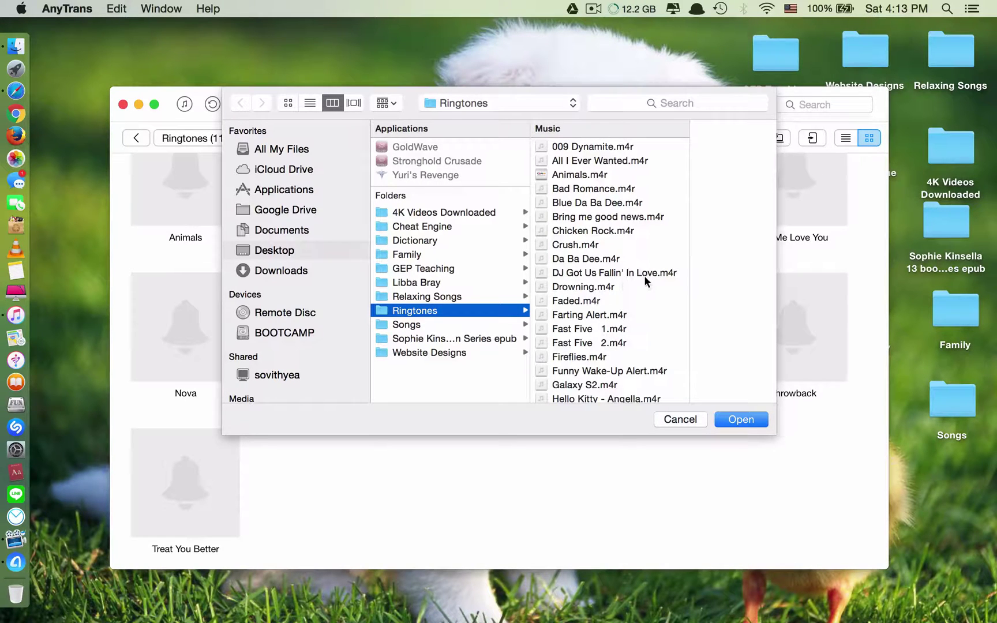
# Select Drowning.m4r and Fireflies.m4r together in the Ringtones folder.
pyautogui.scroll(-3, 645, 282)
pyautogui.write('drowning')
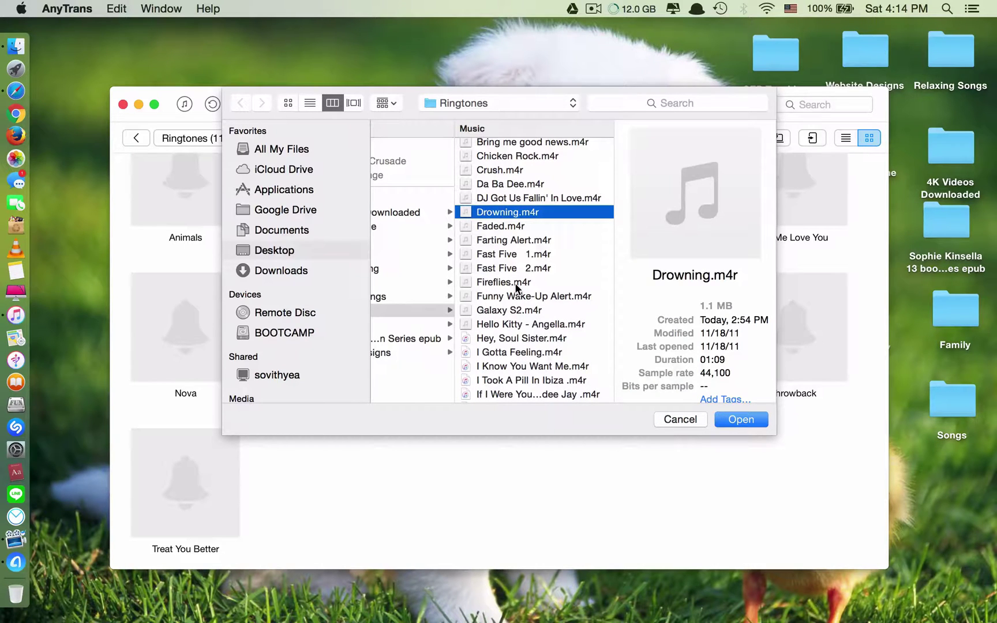
pyautogui.keyDown('super'); pyautogui.click(516, 283); pyautogui.keyUp('super')
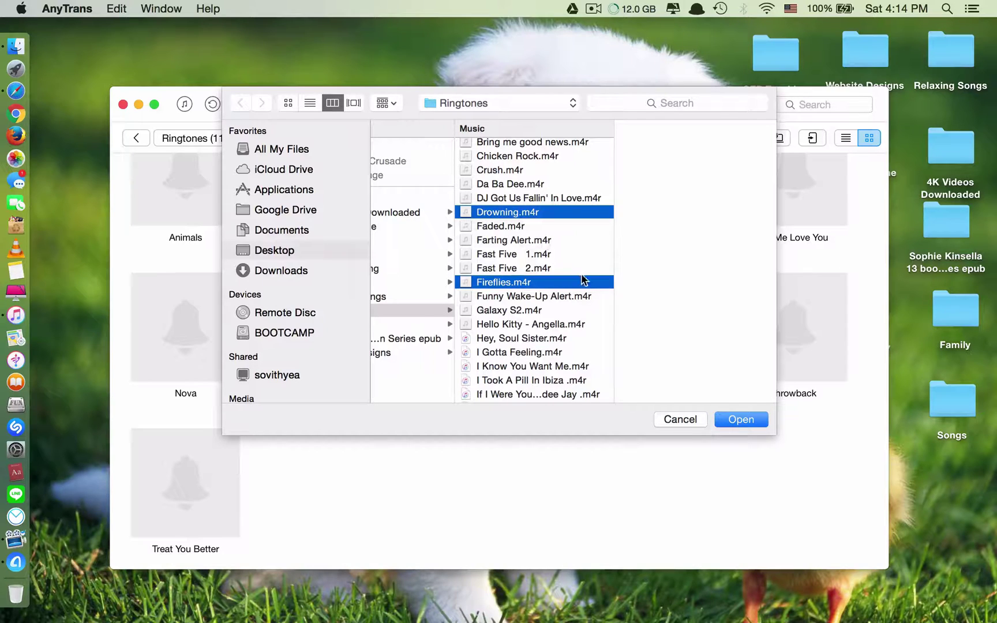
# Transfer the two ringtones and return to the Ringtones list, now showing 13 items.
pyautogui.click(737, 420)
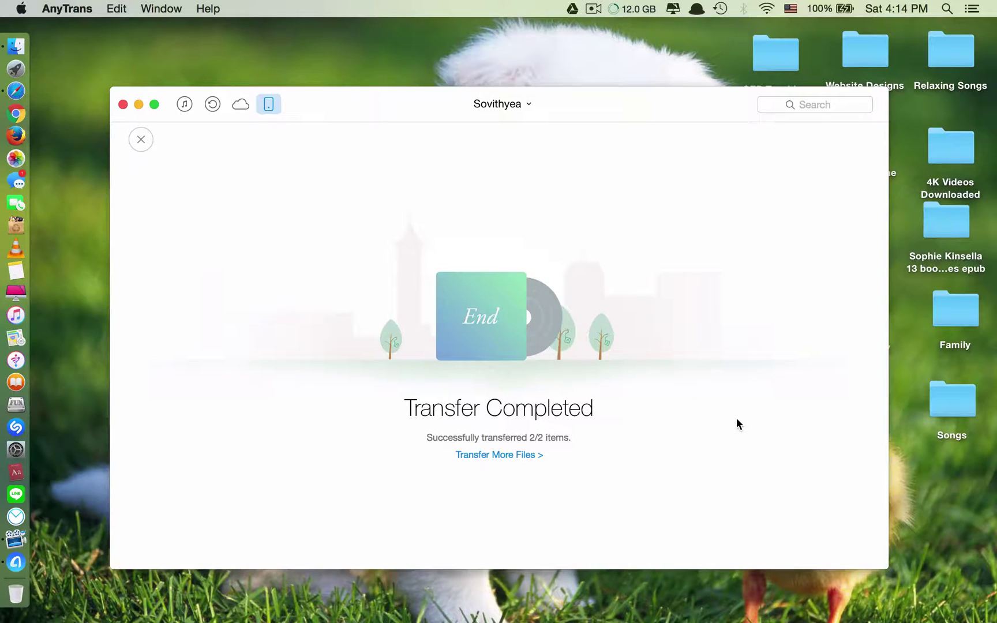
pyautogui.click(491, 457)
pyautogui.scroll(-2, 523, 410)
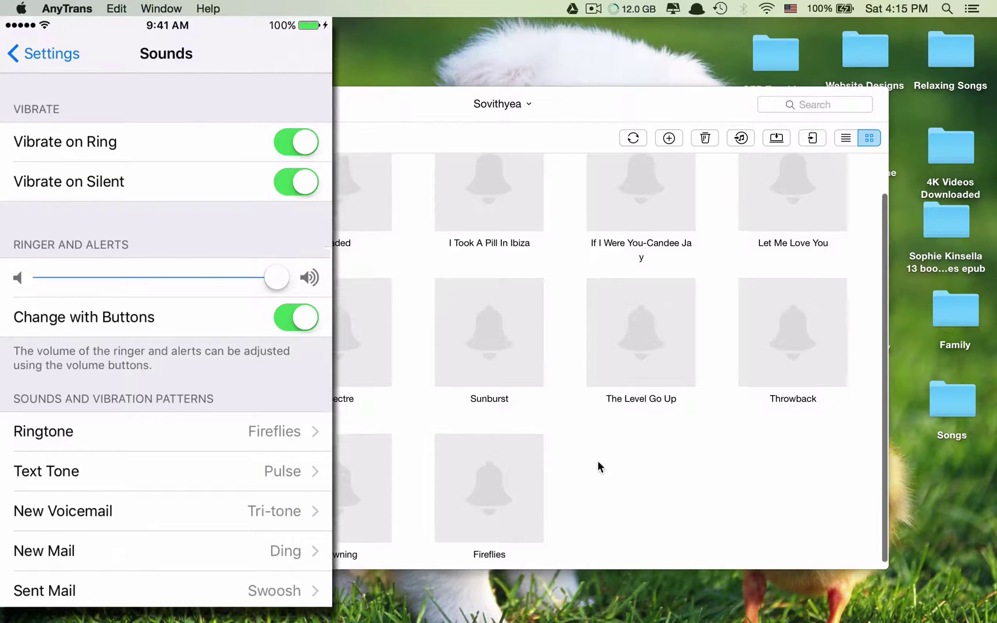
# Scroll the 13-item Ringtones list in AnyTrans, including Drowning and Fireflies.
pyautogui.scroll(-1, 571, 463)
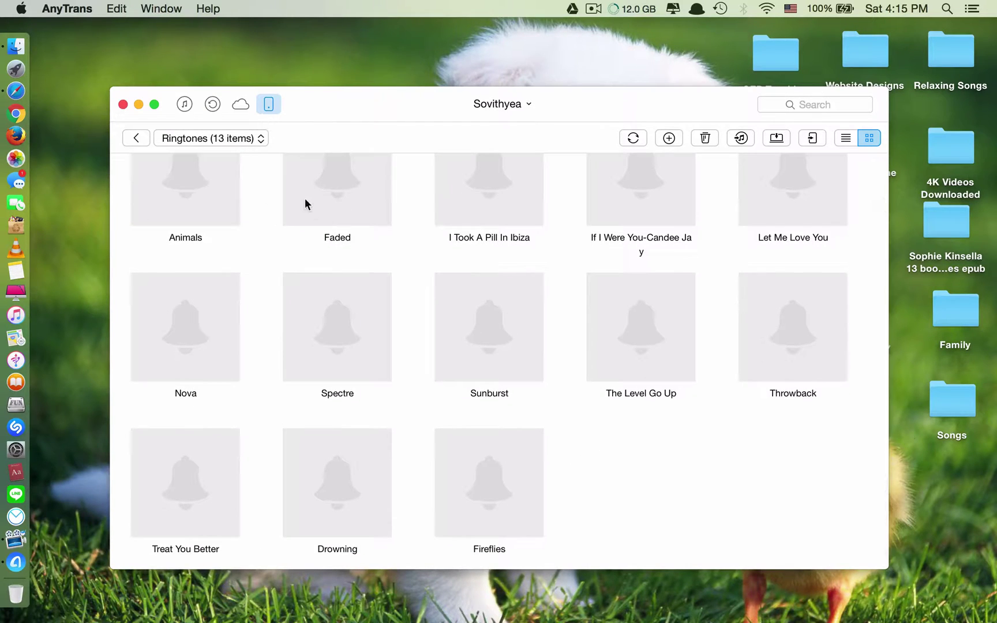
pyautogui.click(85, 6)
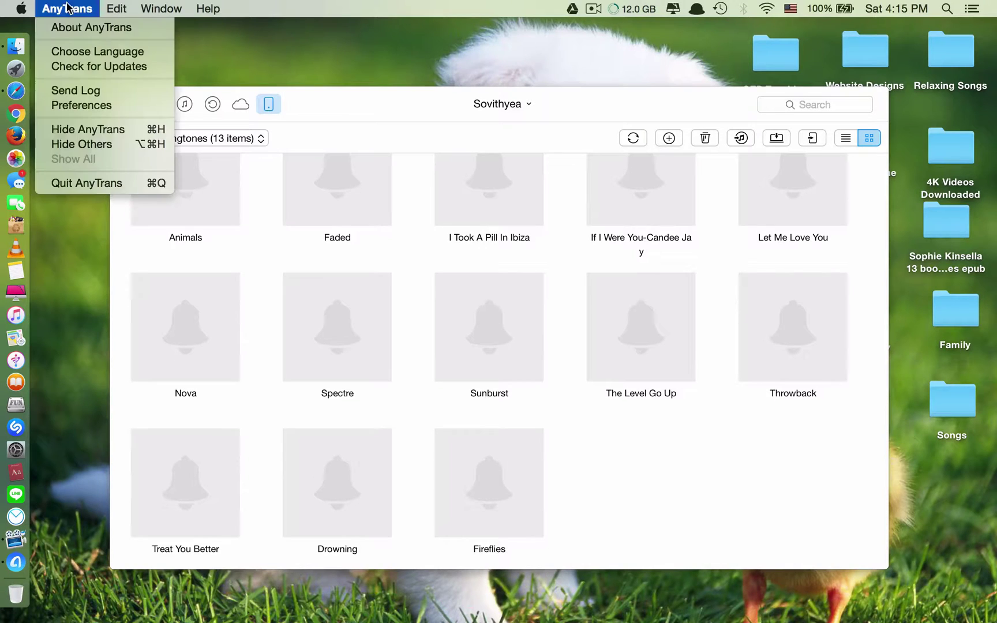
pyautogui.click(78, 33)
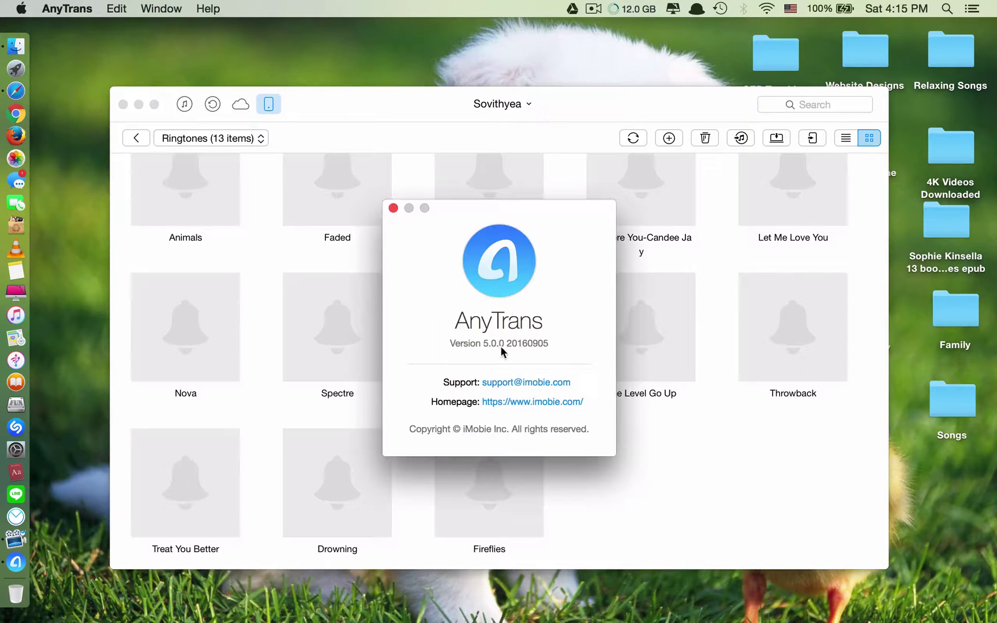
pyautogui.click(393, 208)
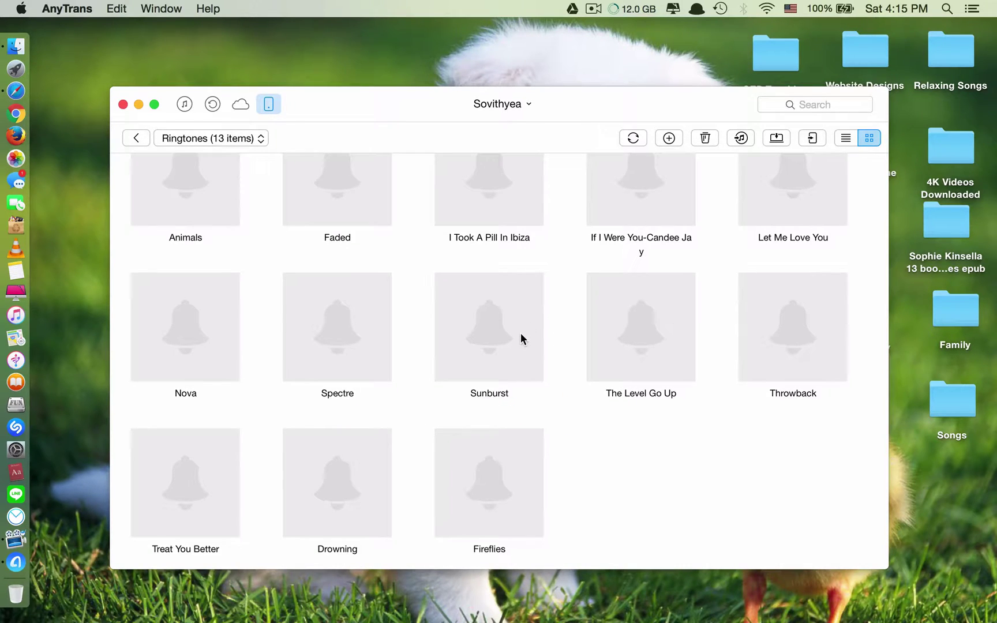
pyautogui.scroll(2, 567, 381)
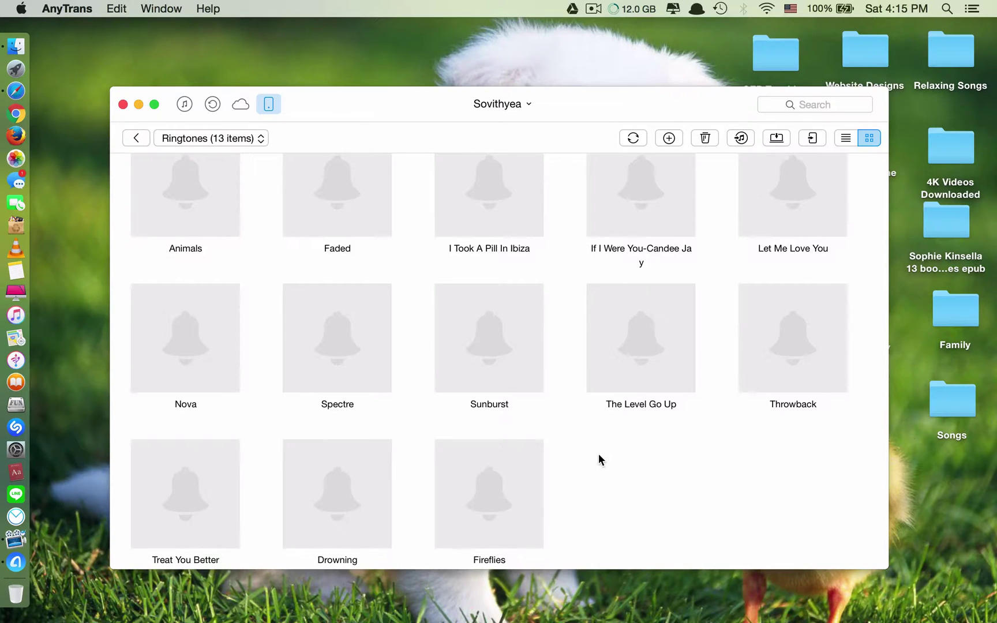
pyautogui.scroll(-2, 598, 453)
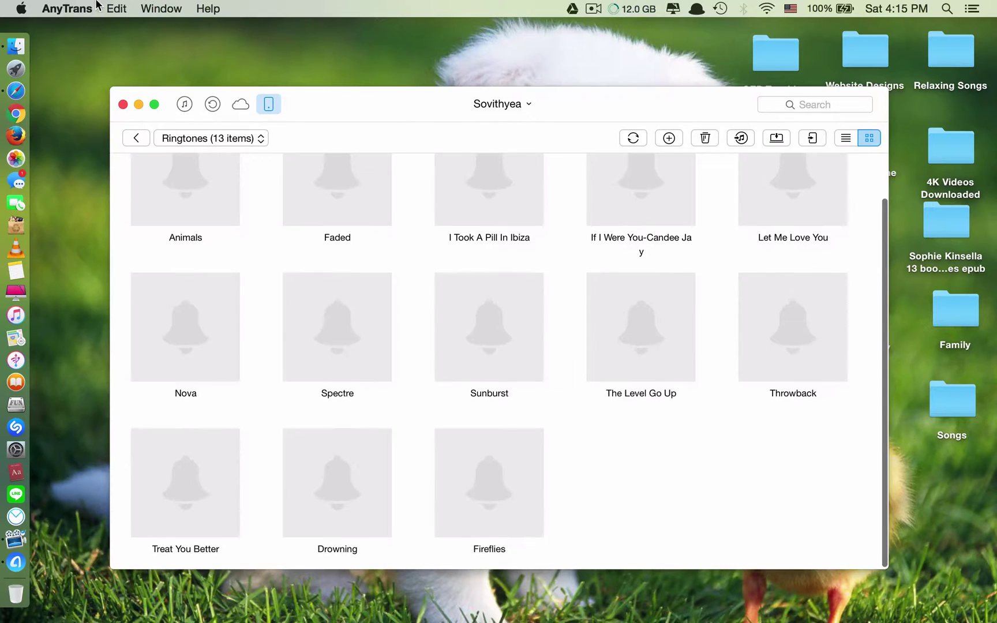
pyautogui.click(67, 8)
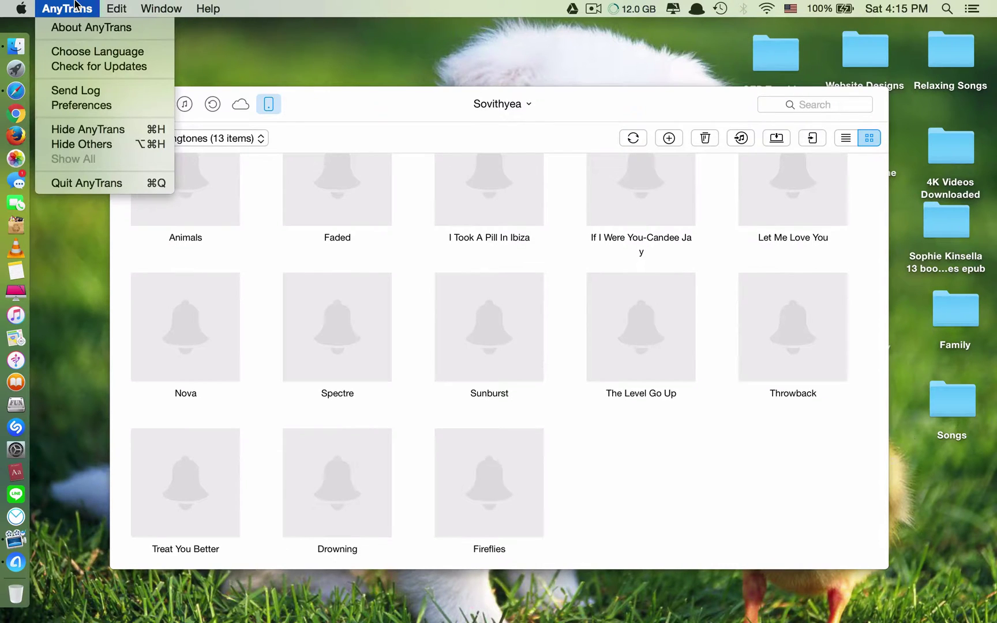
pyautogui.click(92, 28)
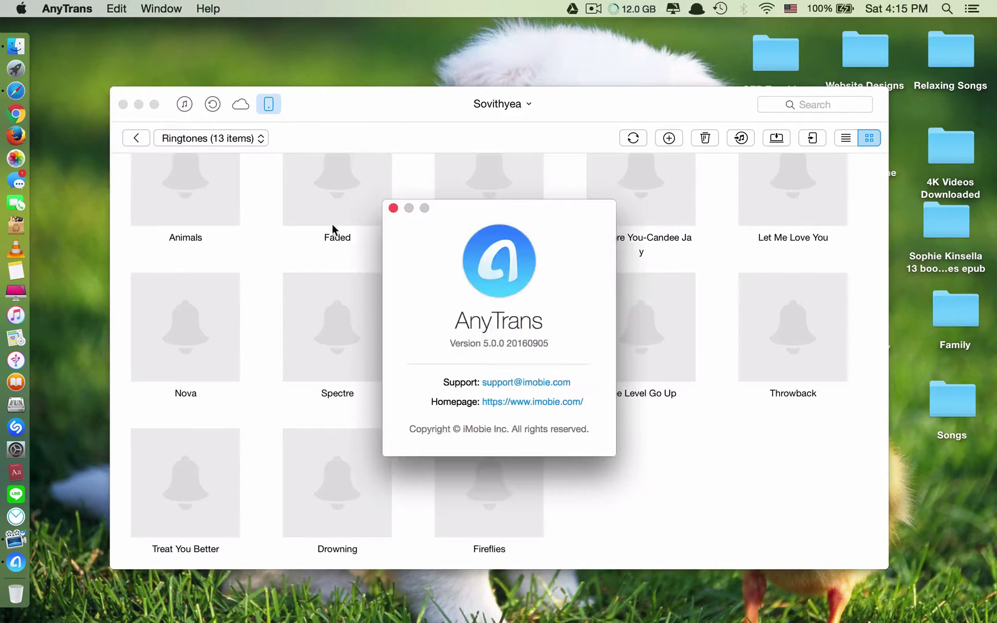
pyautogui.click(392, 208)
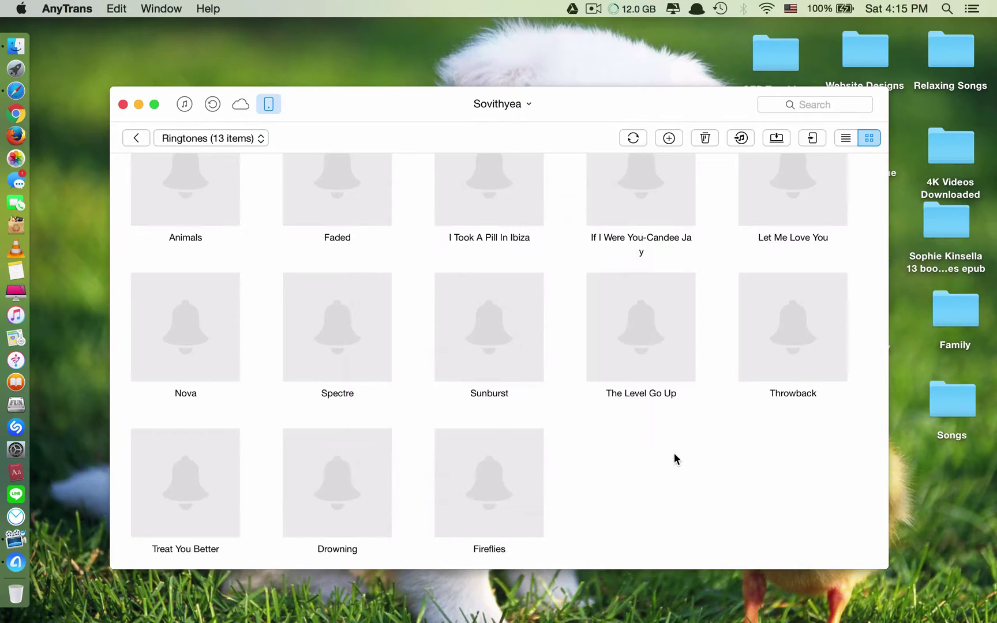